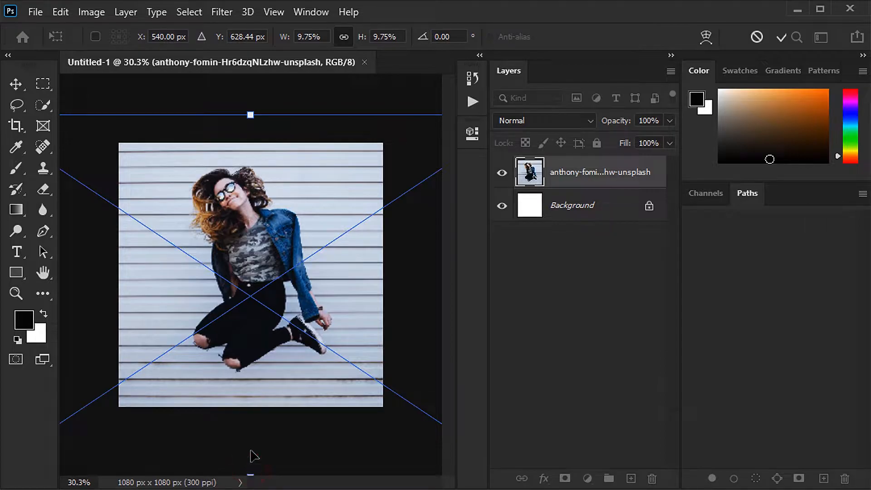
Step: Scale the placed photo of the jumping woman to about 10.59% so it overfills the canvas, and commit the placement
drag(252, 437, 251, 467)
mouse_move(263, 340)
mouse_down()
mouse_move(261, 330)
mouse_move(266, 338)
mouse_up()
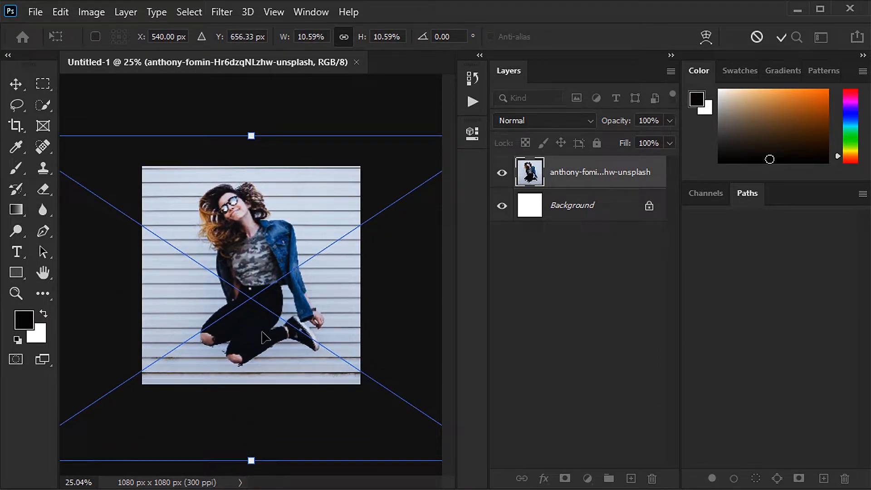
click(780, 37)
scroll(227, 313, up, 3)
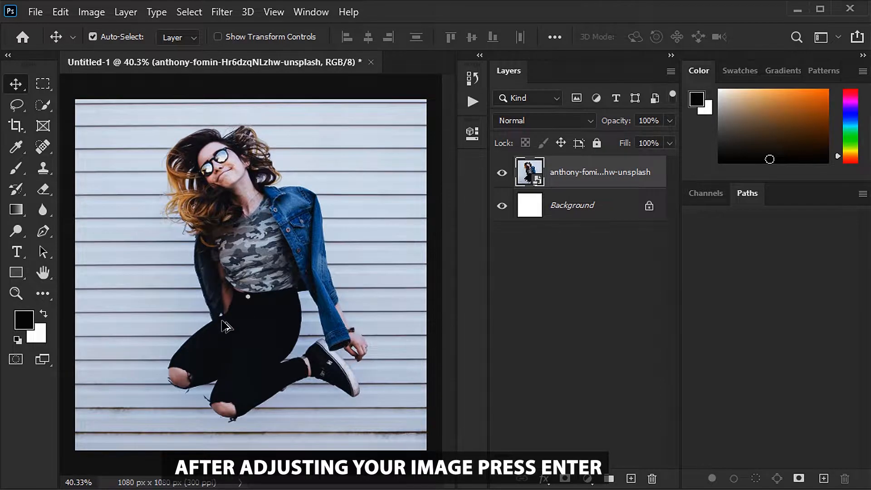
scroll(226, 326, down, 1)
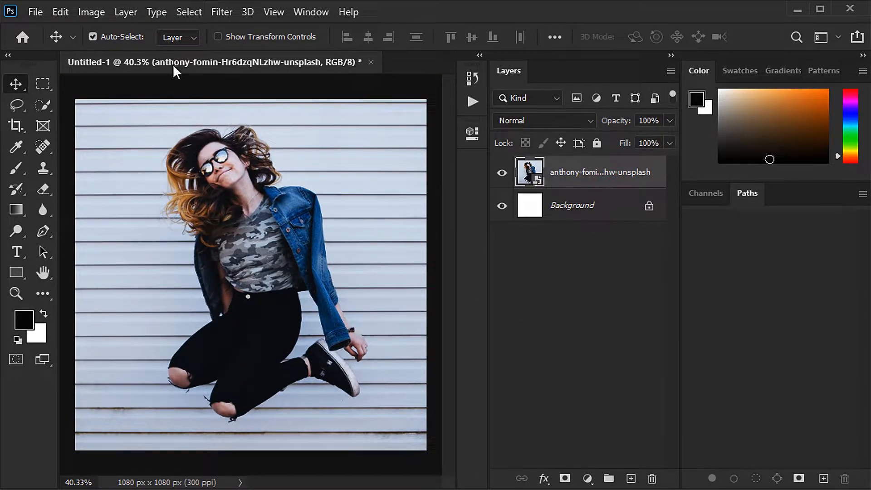
Step: Select the jumping woman with the automatic Subject selection and expand the selection by 20 pixels
click(191, 17)
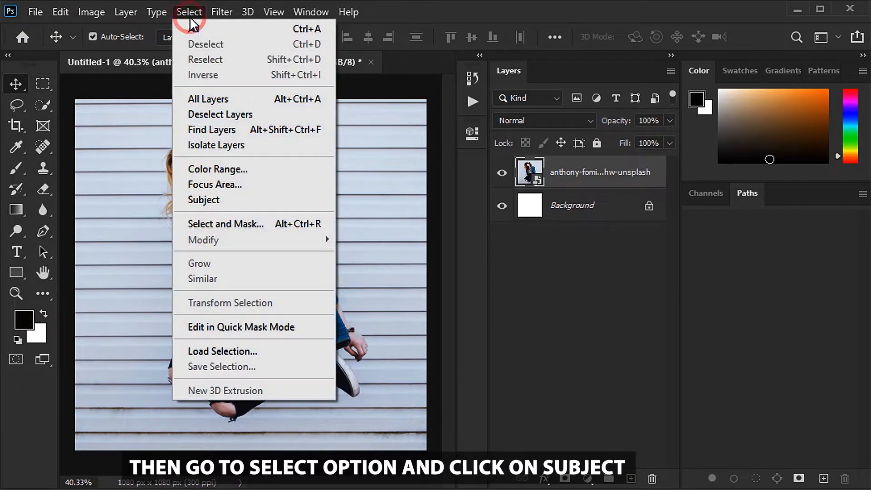
click(222, 198)
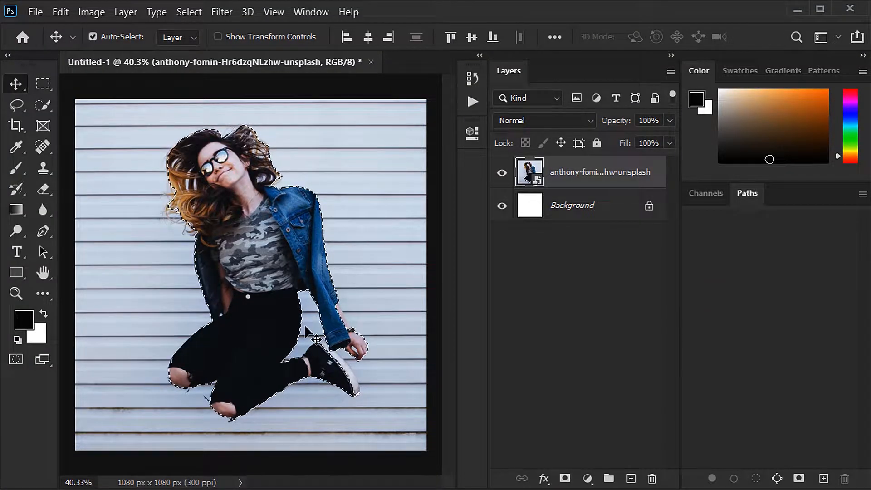
click(184, 10)
click(225, 238)
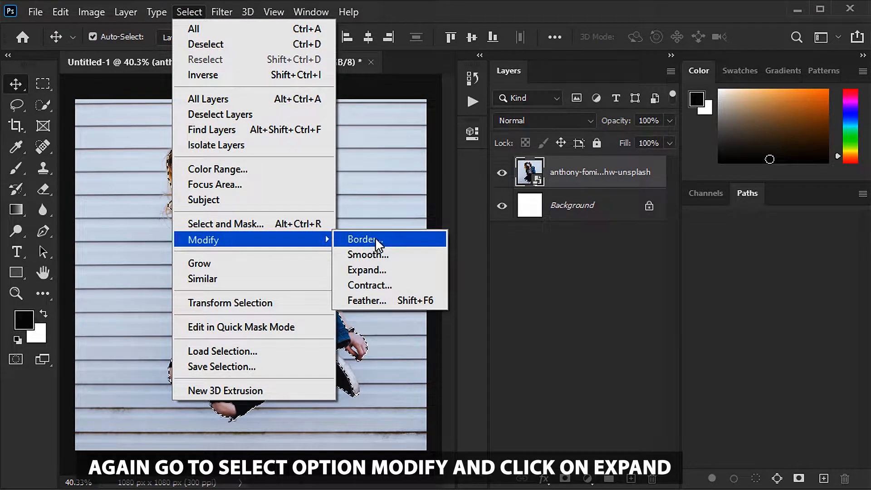
click(376, 270)
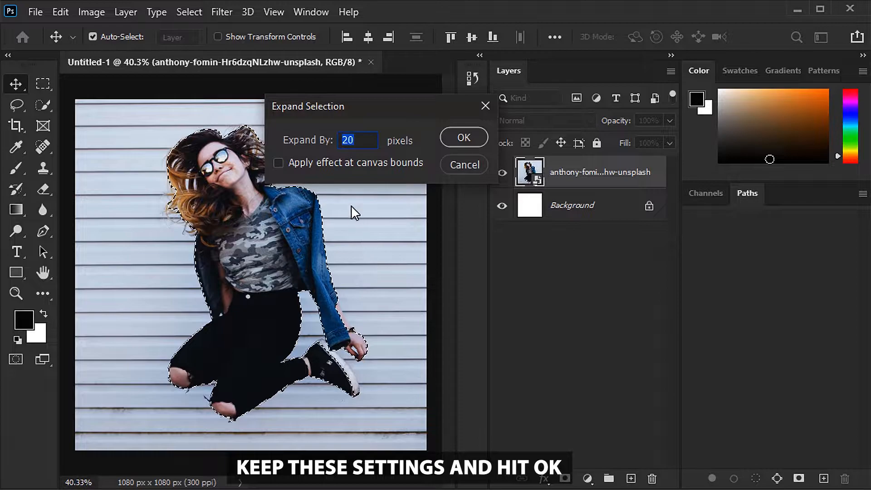
click(460, 142)
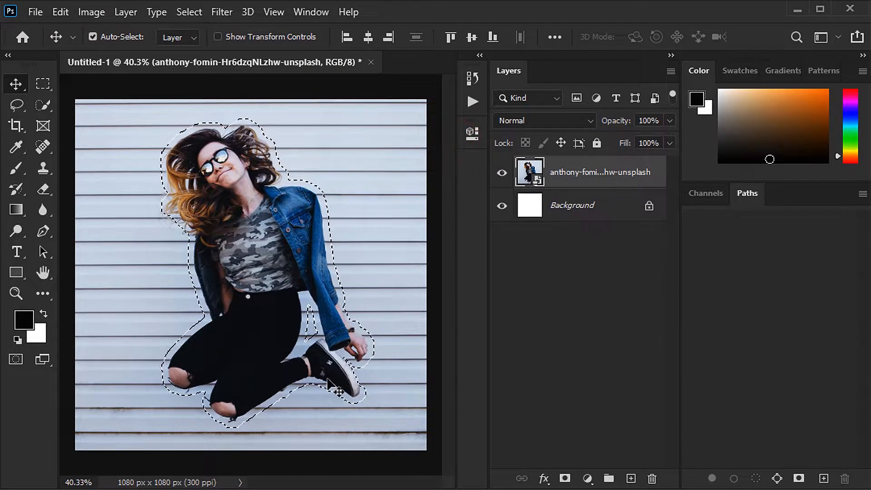
Step: Add the unselected gap between the woman's thigh and denim sleeve to the selection with the Quick Selection tool
scroll(327, 379, up, 5)
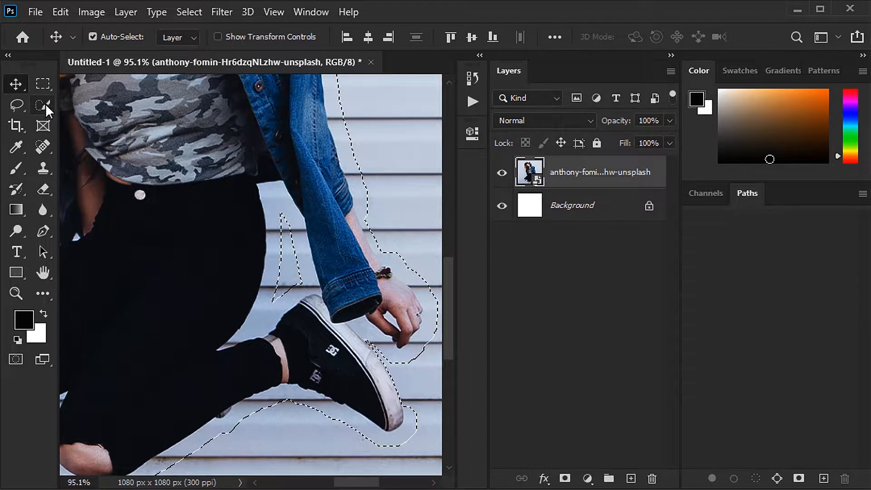
click(45, 103)
scroll(281, 263, up, 2)
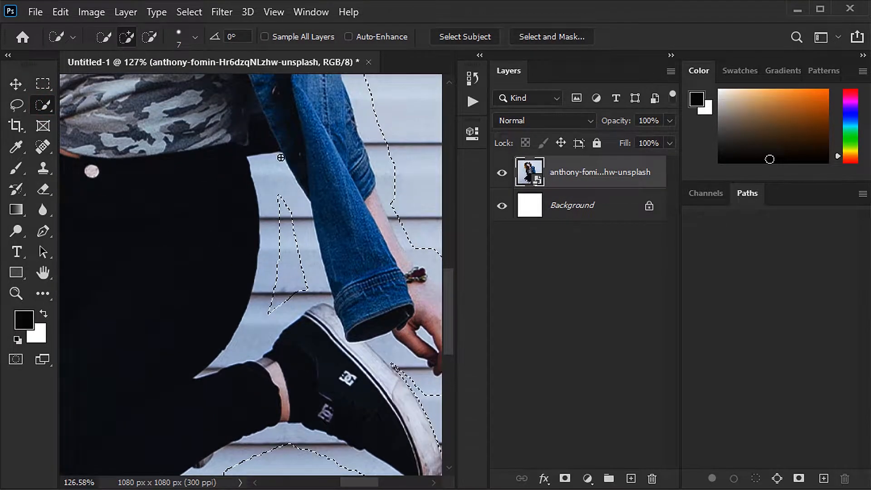
drag(274, 190, 293, 303)
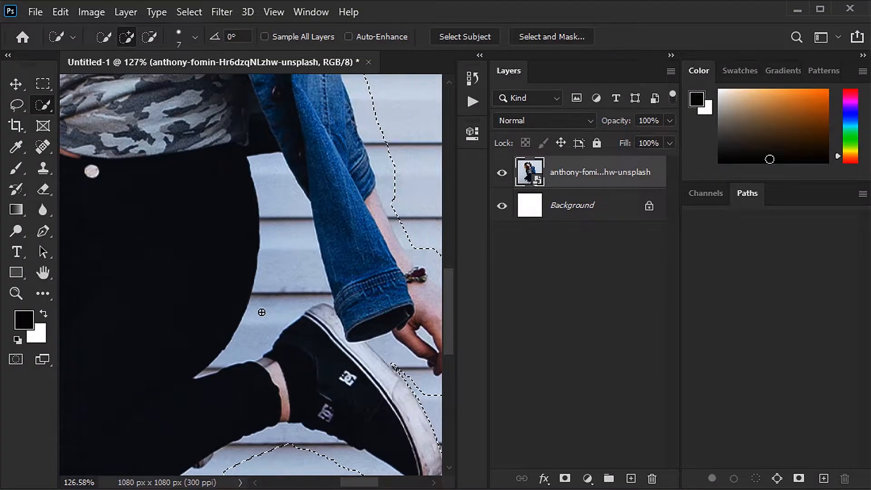
scroll(263, 322, down, 3)
scroll(263, 317, up, 2)
Step: Add the wall area between the hand and the shoe's sole to the selection with the Quick Selection tool
click(127, 40)
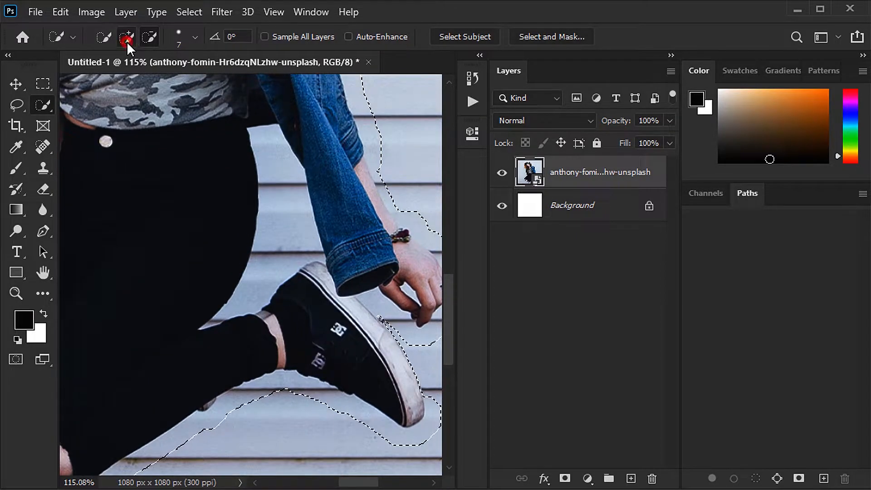
scroll(317, 272, down, 2)
scroll(378, 278, up, 2)
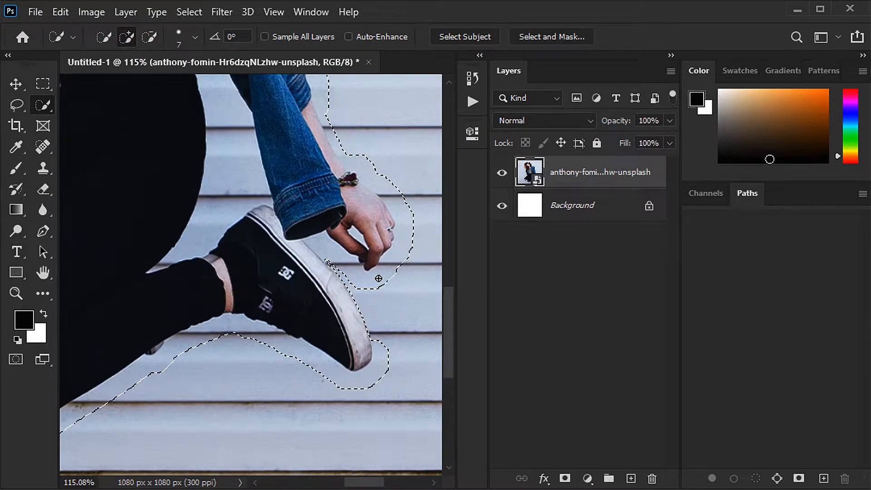
drag(388, 274, 371, 314)
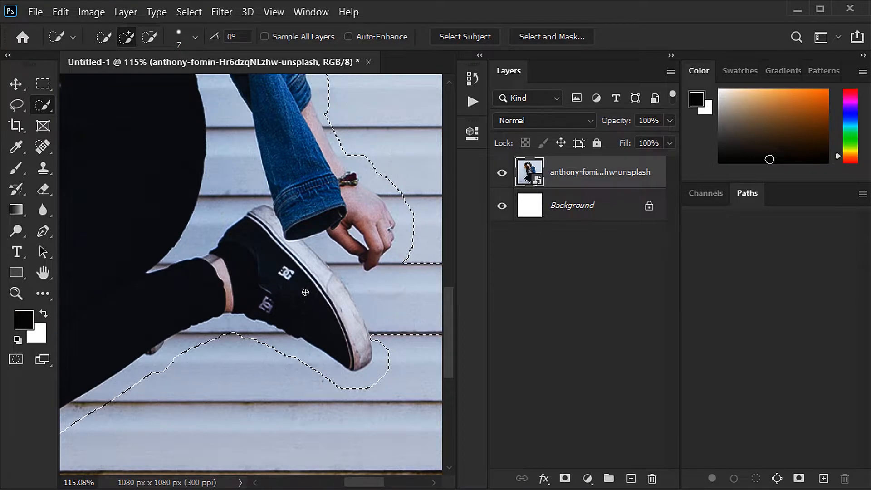
Step: Subtract the excess wall strip beside the hand and shoe from the selection with the Quick Selection tool
scroll(309, 297, down, 2)
click(152, 39)
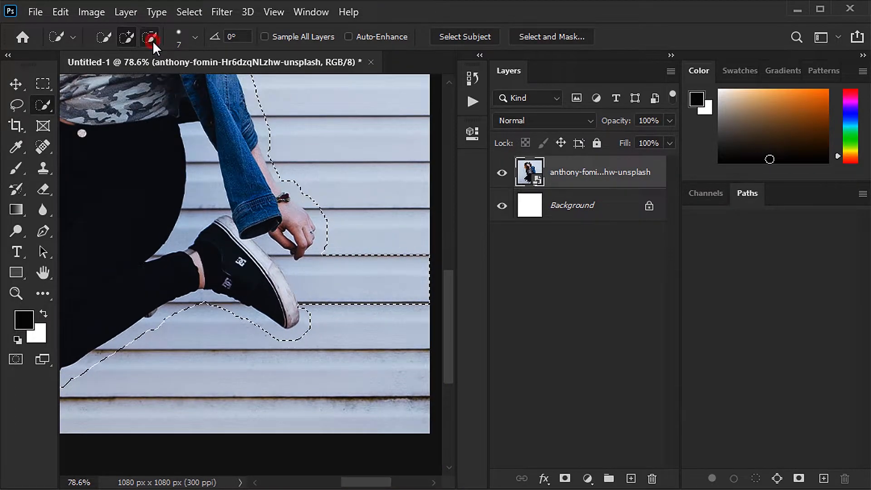
scroll(401, 340, up, 3)
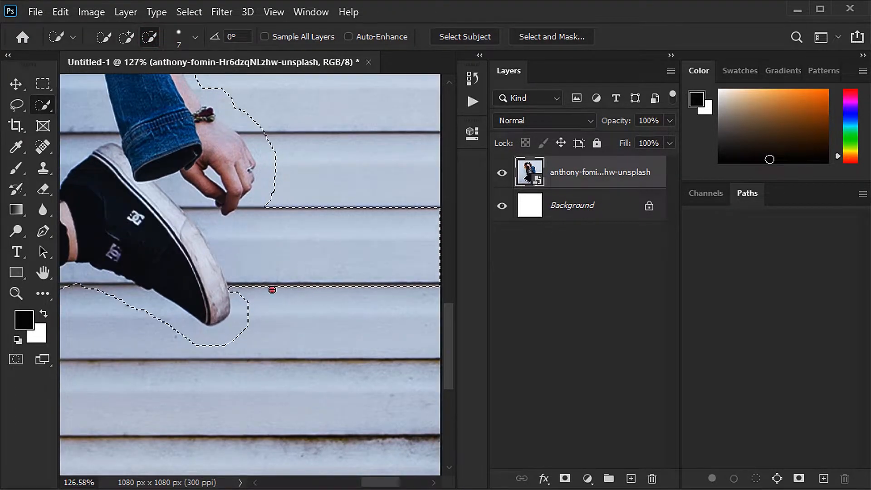
drag(282, 264, 294, 218)
scroll(294, 218, down, 3)
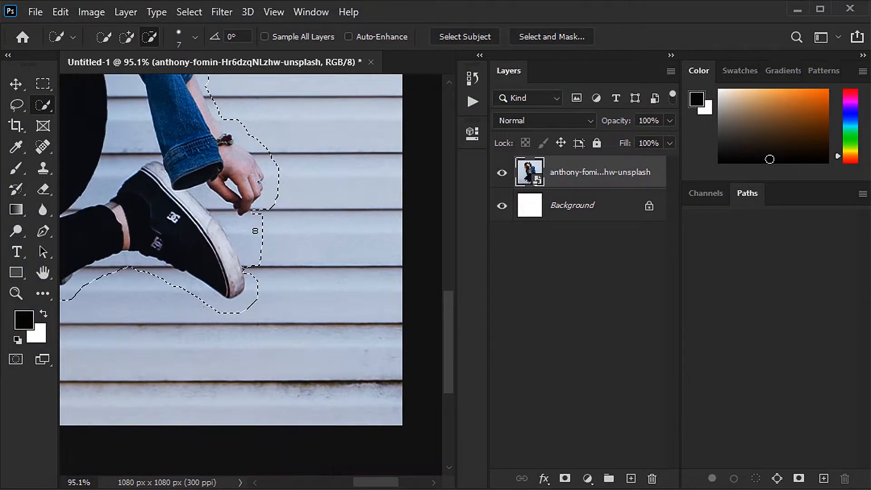
Step: Even out the notched selection edge between the fingertips and the shoe's toe using the Lasso tool
scroll(249, 227, up, 5)
scroll(229, 243, up, 1)
click(16, 104)
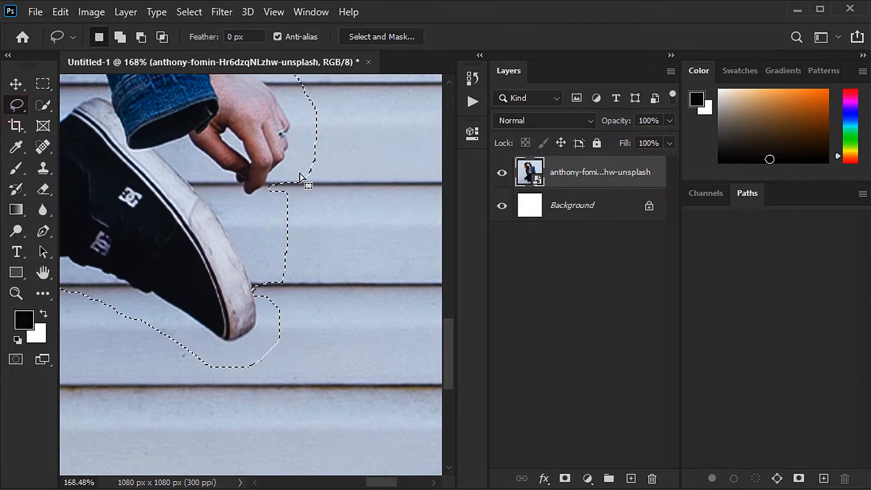
mouse_move(311, 157)
mouse_down()
mouse_move(287, 290)
mouse_move(256, 329)
mouse_move(252, 194)
mouse_move(263, 181)
mouse_up()
scroll(347, 186, down, 4)
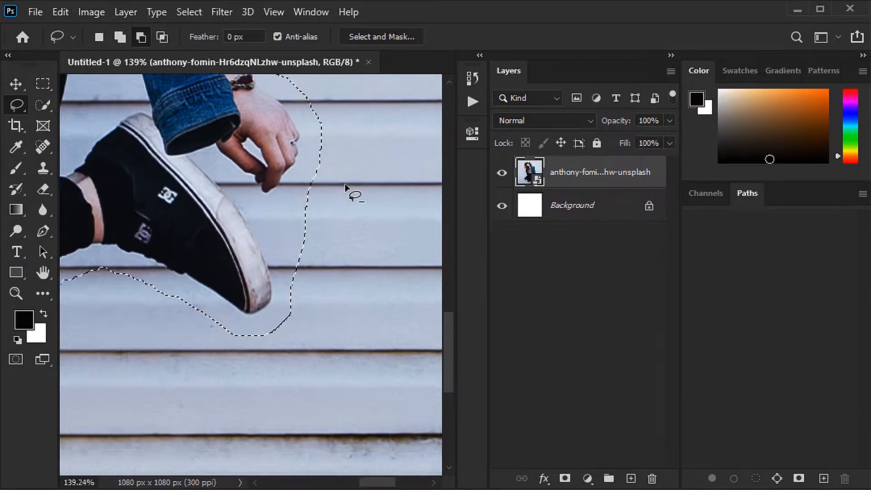
Step: Smooth the selection around the woman with a sample radius of 50 pixels
scroll(347, 193, down, 3)
scroll(152, 171, up, 2)
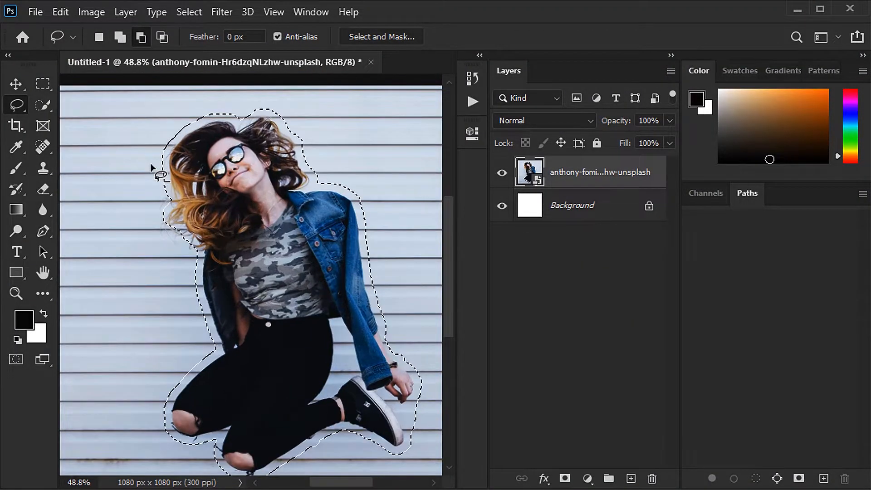
click(16, 84)
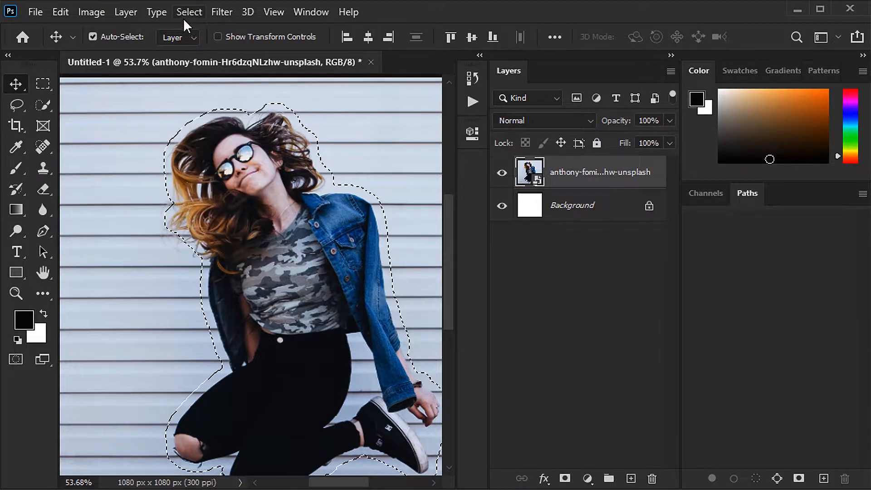
scroll(198, 147, down, 3)
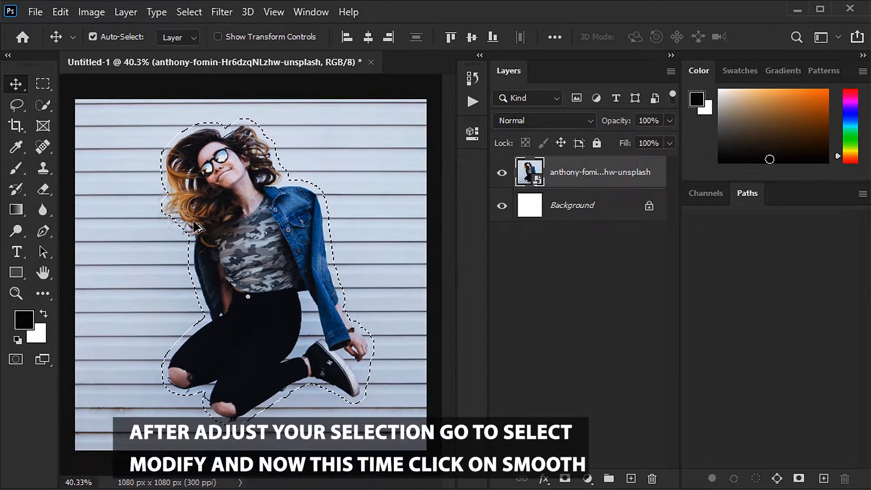
click(188, 11)
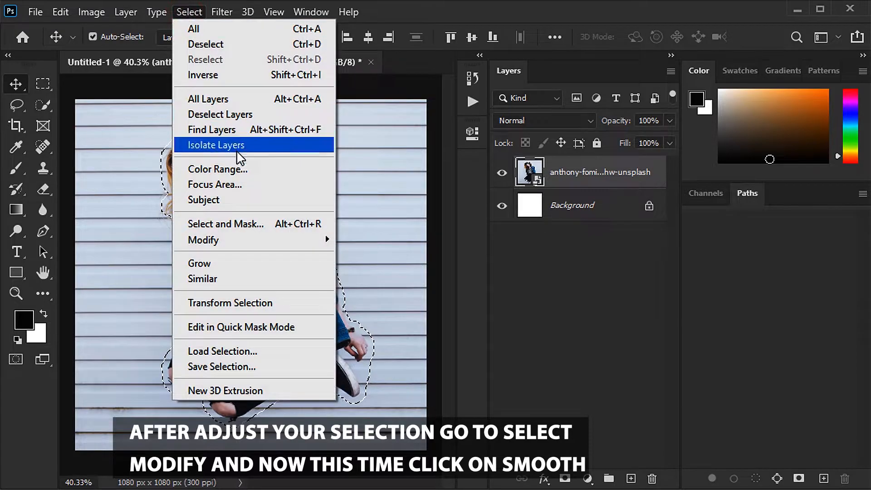
mouse_move(236, 240)
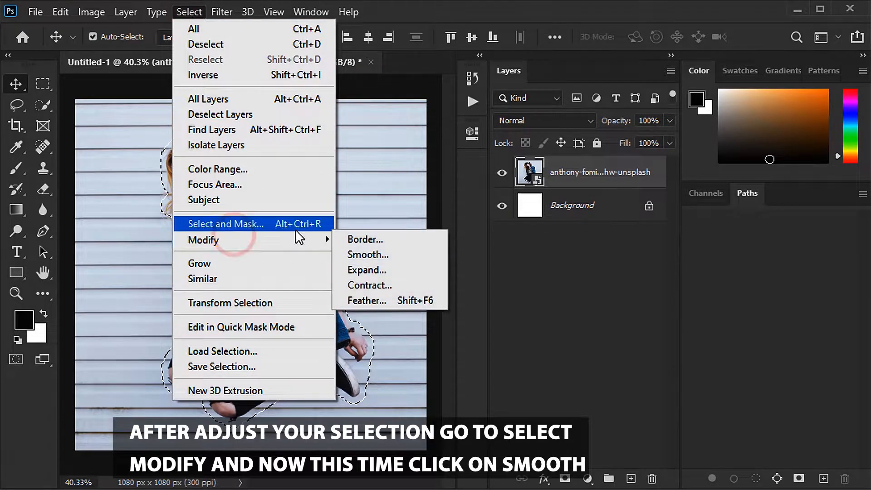
click(353, 253)
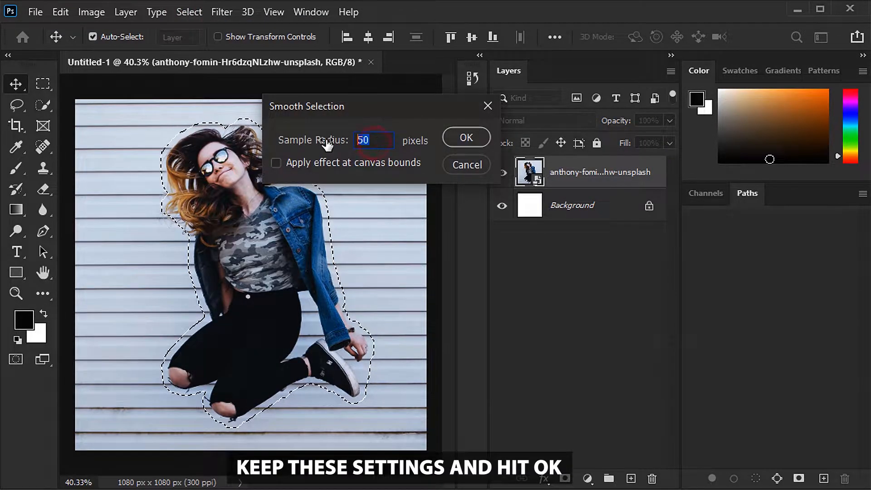
click(466, 137)
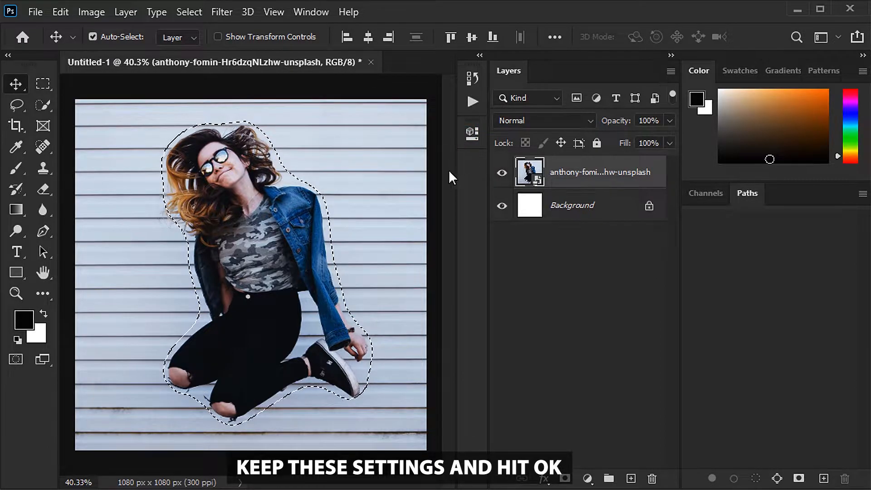
Step: Extend the selection slightly outward around the shoe's toe with the Lasso tool, leaving an even margin
scroll(363, 414, up, 2)
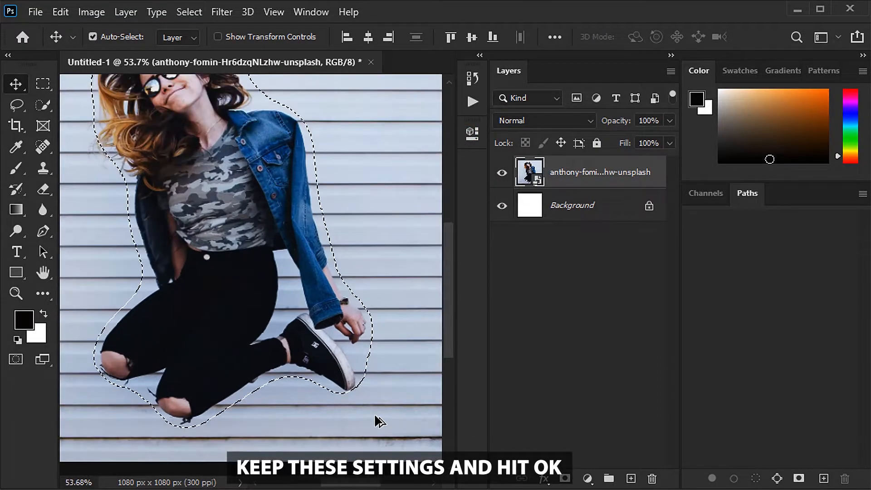
scroll(379, 421, up, 1)
key(l)
scroll(378, 421, up, 2)
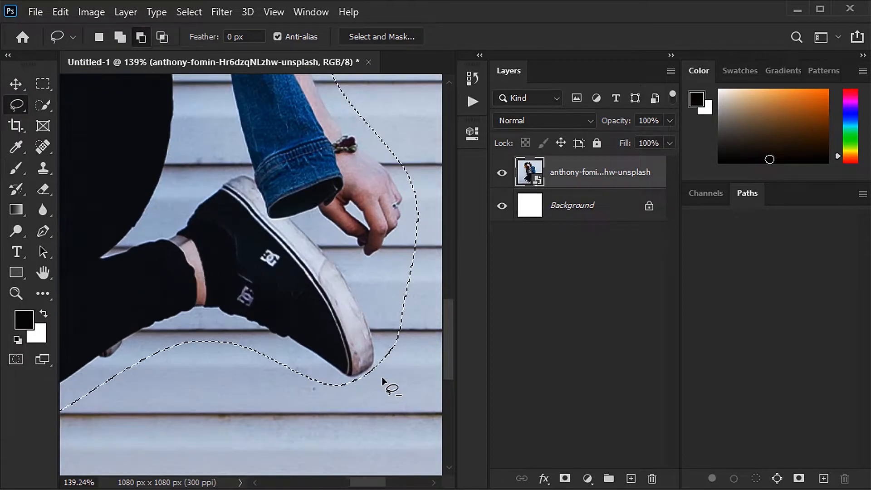
drag(389, 335, 389, 346)
drag(330, 387, 336, 391)
drag(395, 311, 394, 347)
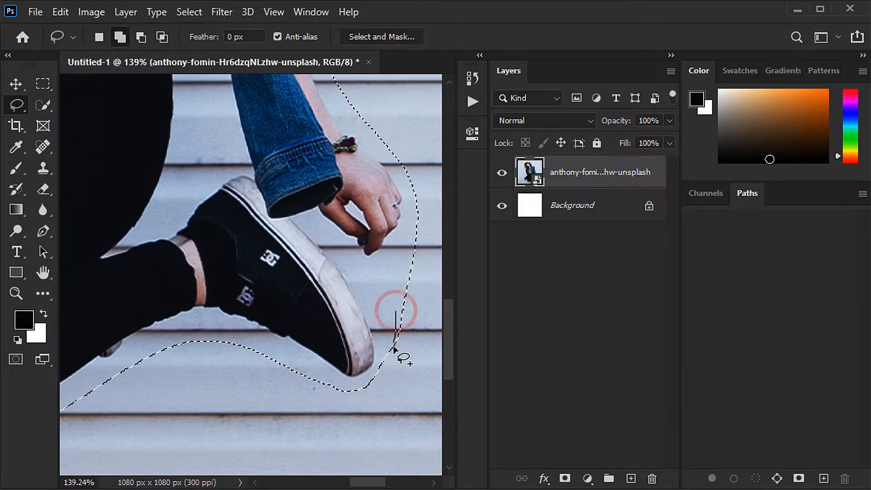
drag(371, 384, 370, 387)
scroll(394, 345, down, 6)
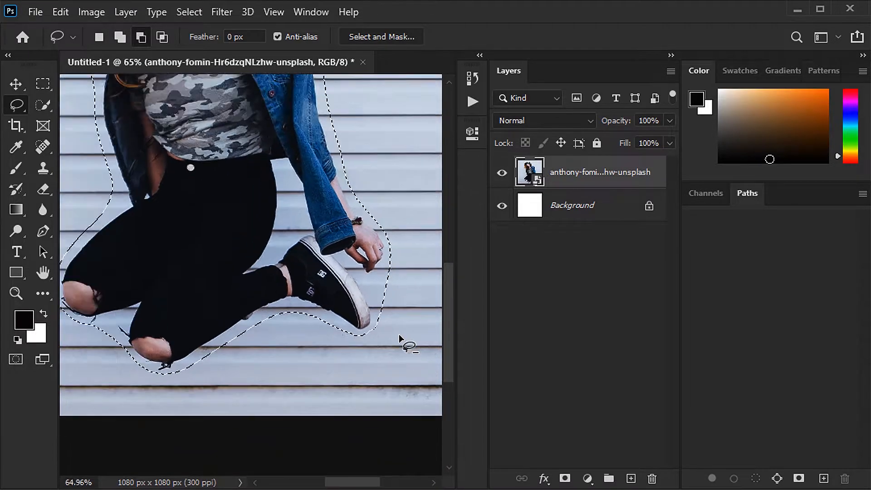
Step: Convert the selection into a work path with a tolerance of 2.0 pixels, using the Rectangular Marquee tool
click(16, 83)
click(42, 84)
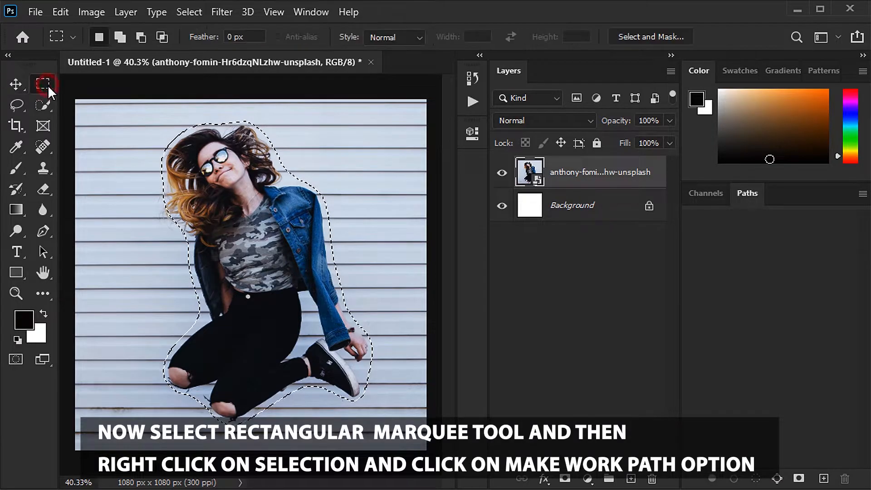
right_click(233, 195)
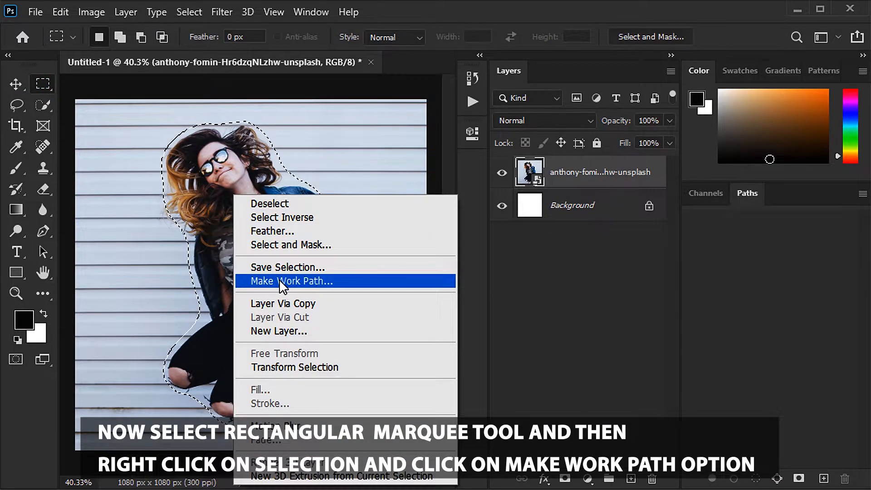
click(295, 280)
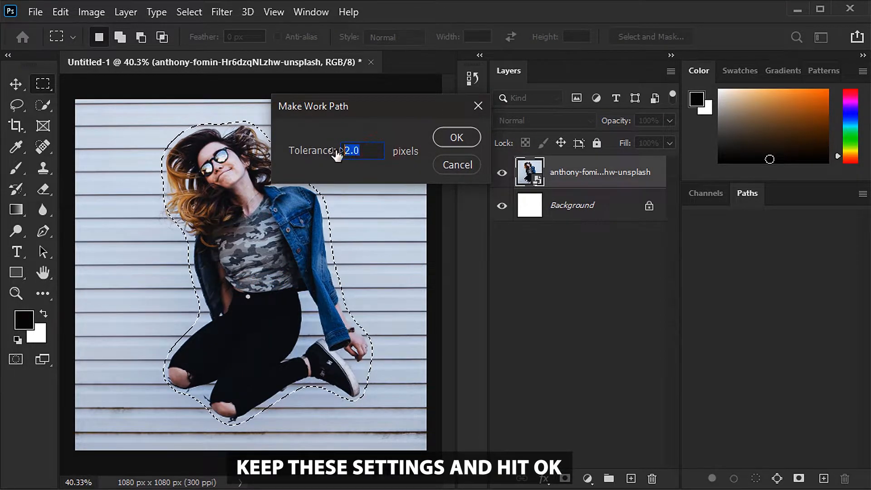
click(456, 137)
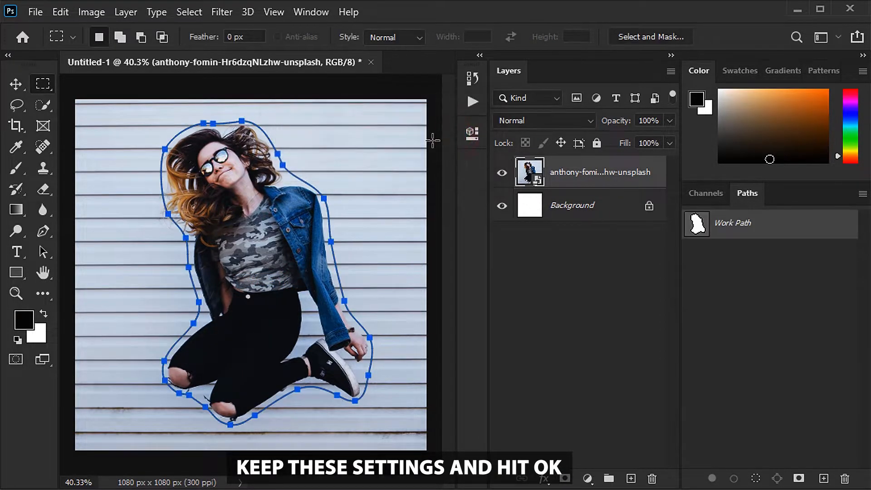
Step: Add Lorem ipsum text in Montserrat Black Italic, 6.01 pt, along the work path around the woman with the Horizontal Type tool
click(17, 251)
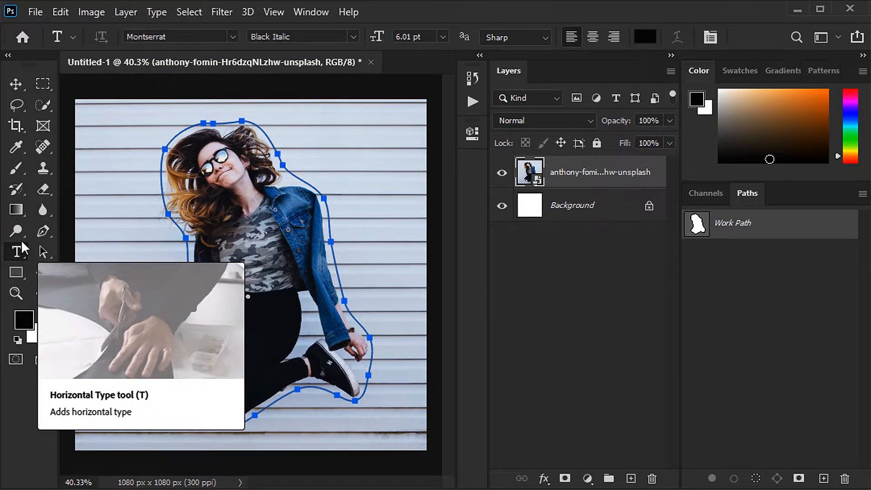
click(230, 117)
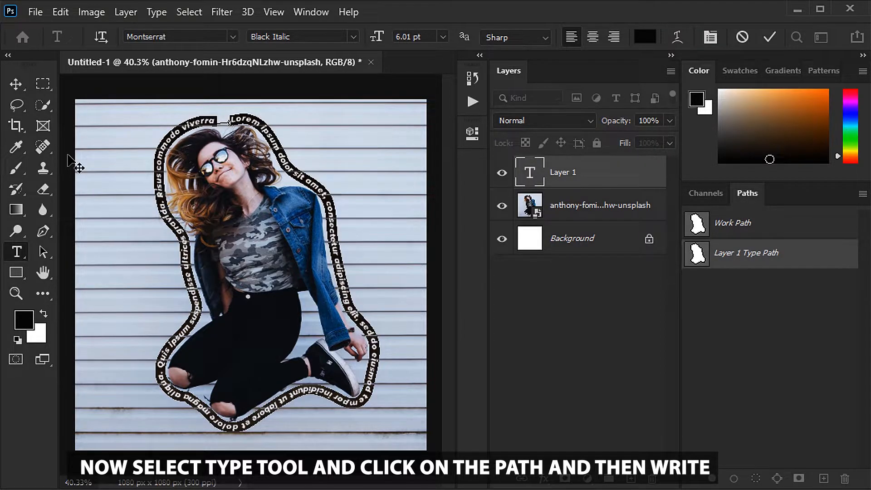
click(17, 85)
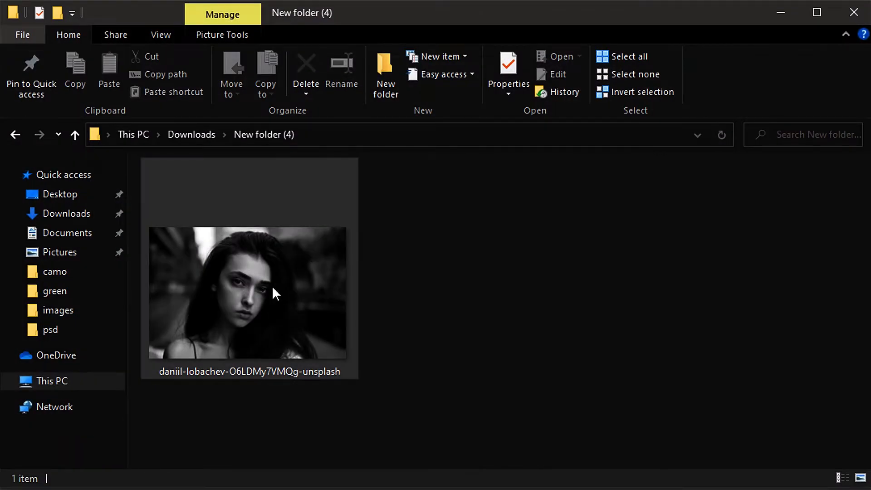
Step: Place the dark portrait photo from New folder (4) in the new 1500 x 1500 px document and scale it to 9.82% to cover the canvas
drag(244, 256, 259, 288)
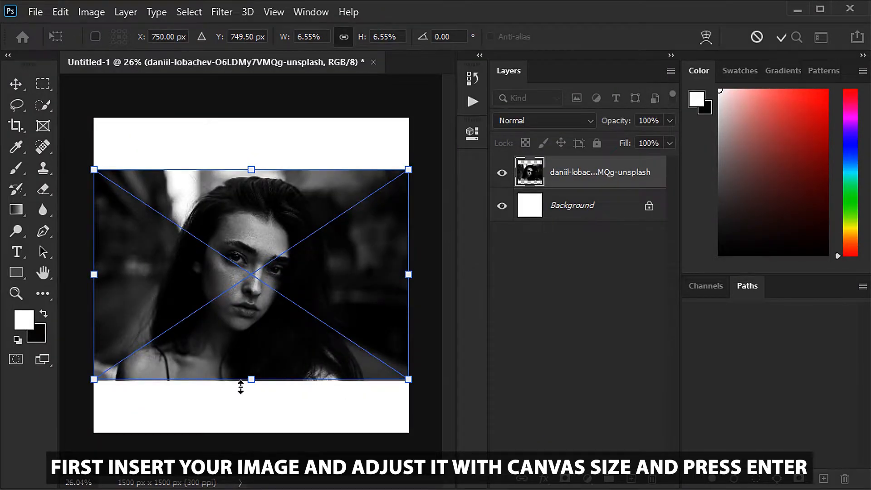
drag(251, 379, 251, 445)
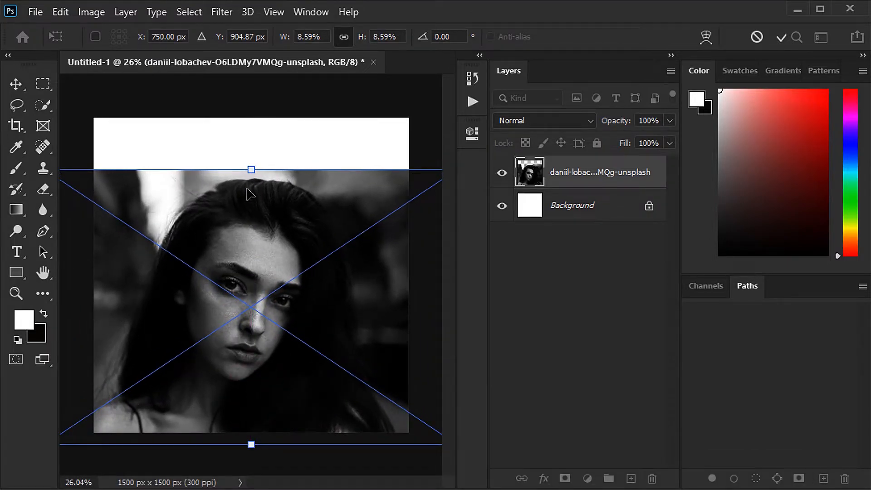
drag(250, 169, 257, 115)
drag(252, 445, 251, 432)
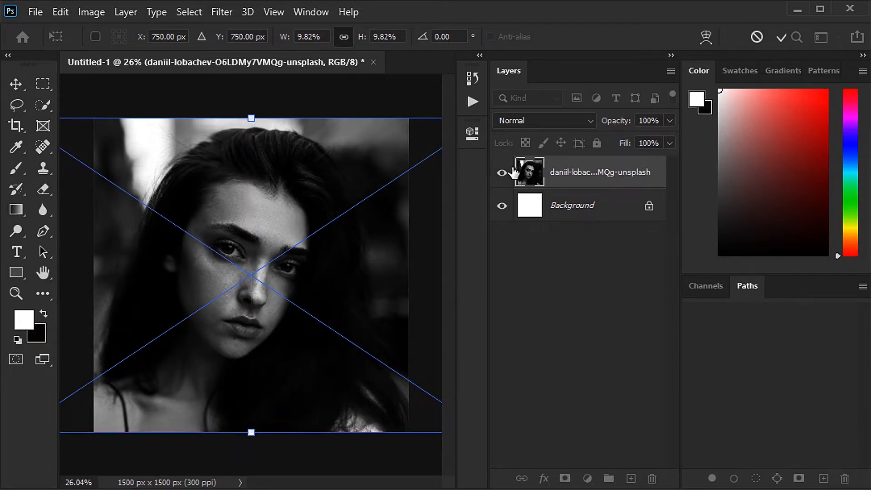
click(779, 37)
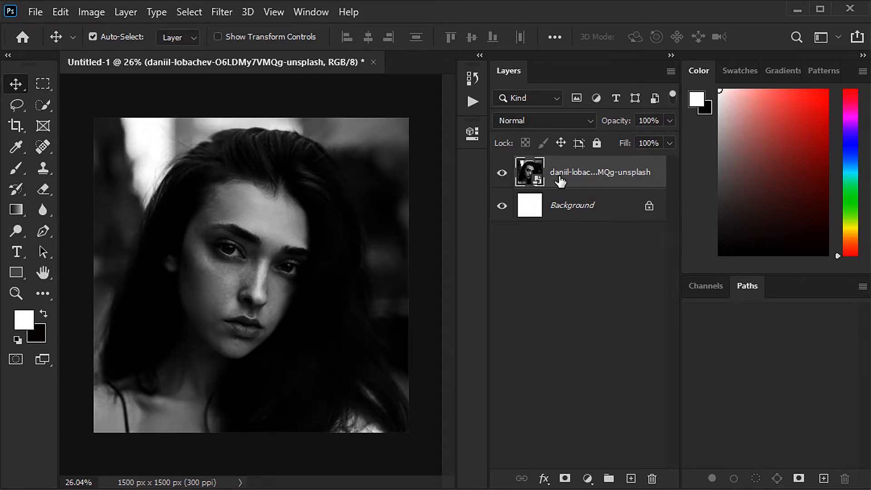
Step: Create a paragraph text box covering the whole canvas and fill it with repeated Lorem ipsum text in Calibri Bold, 8.83 pt
click(581, 299)
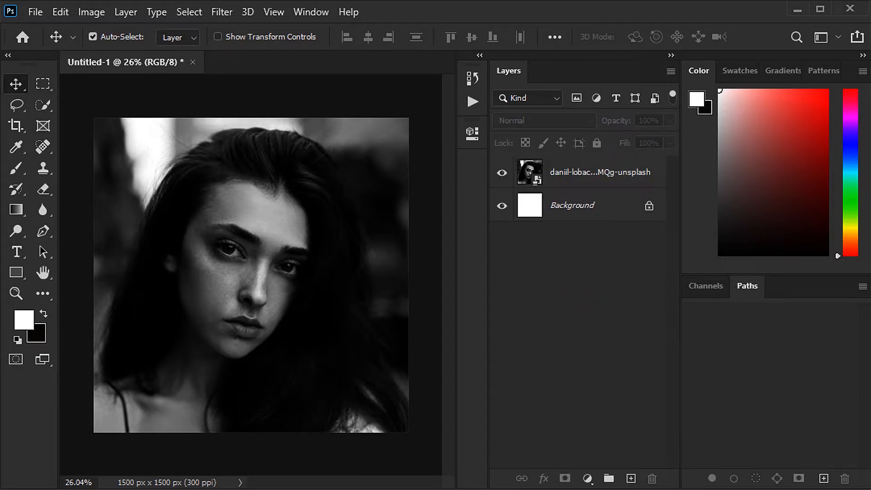
click(16, 251)
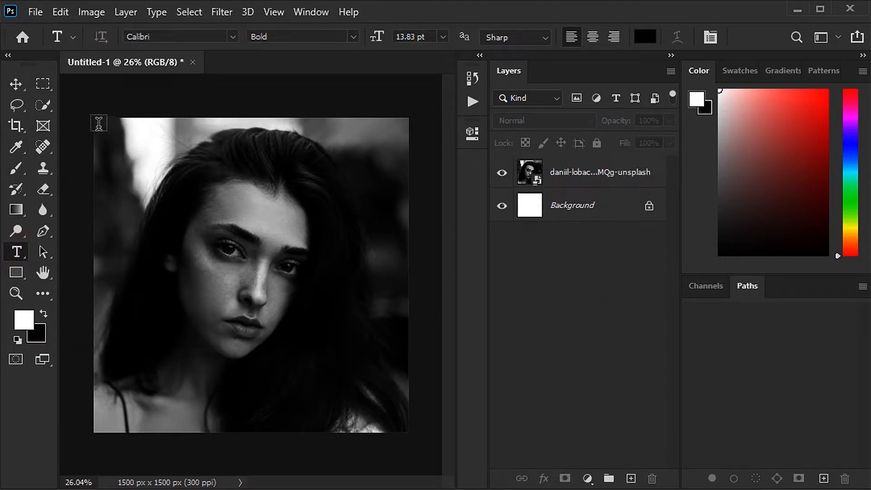
drag(96, 119, 409, 430)
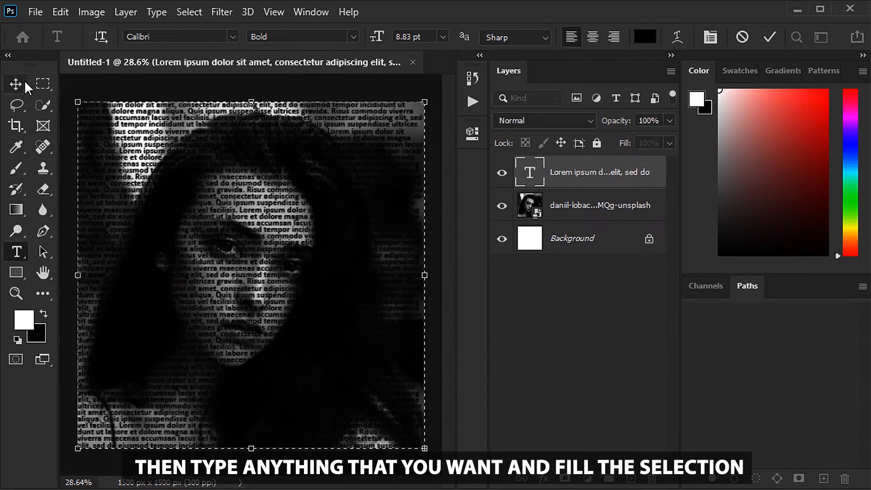
click(24, 81)
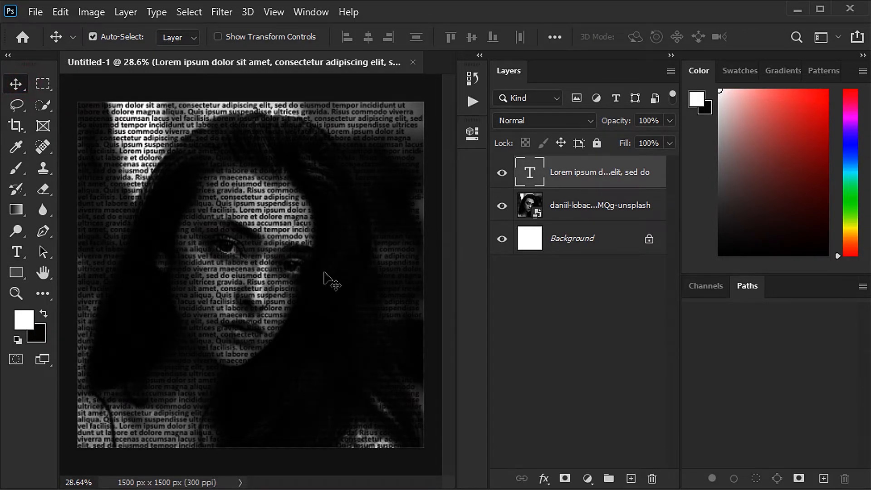
Step: Copy the portrait's pixels within the text outlines to a new layer and hide the text layer and original portrait layer
key(ctrl)
ctrl+click(531, 176)
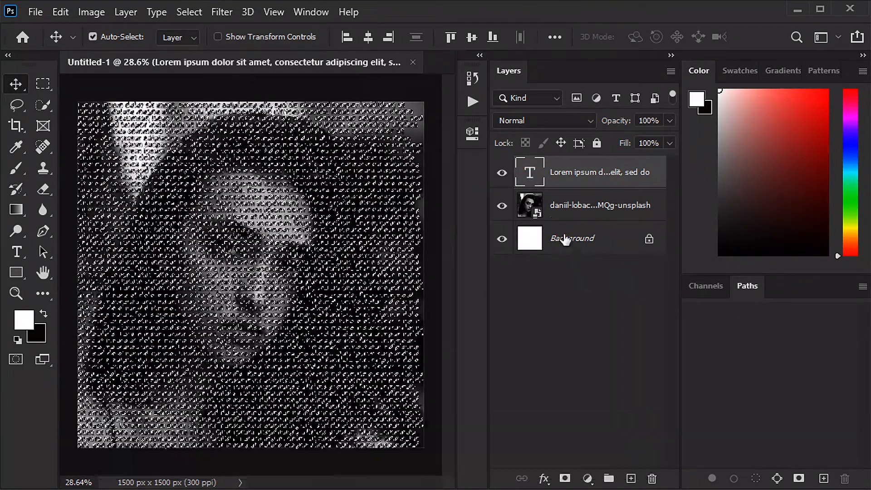
click(563, 211)
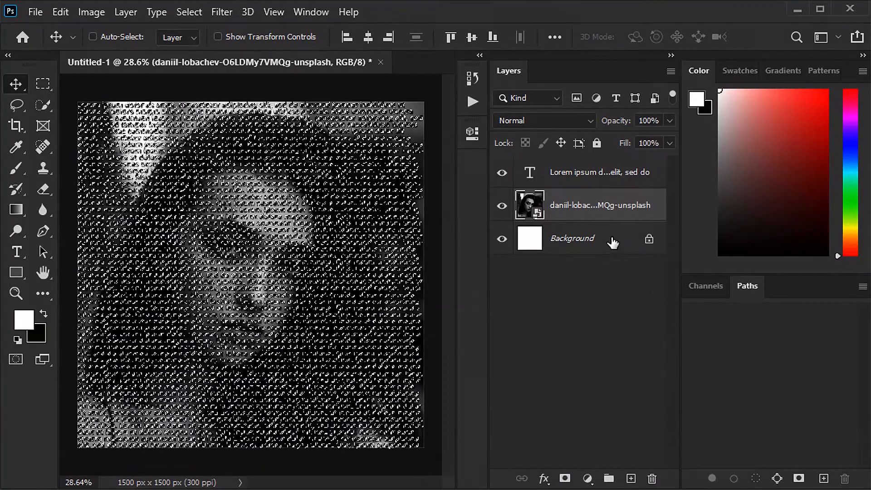
key(ctrl+j)
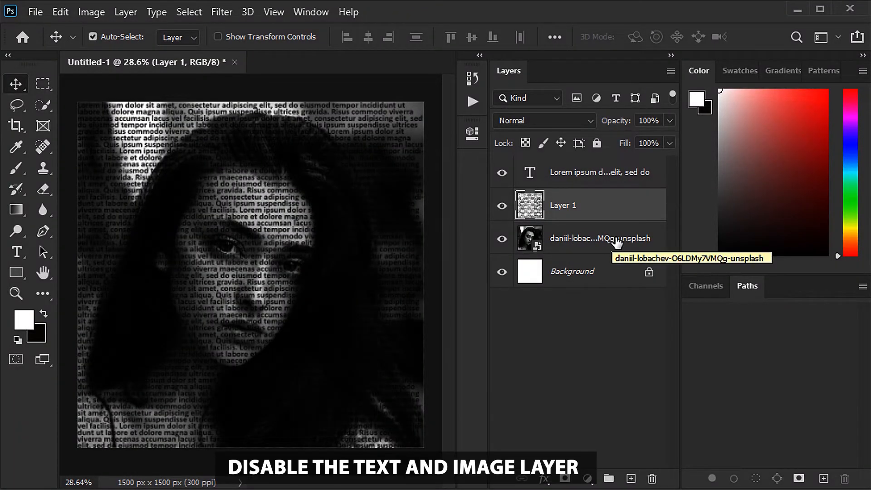
click(502, 177)
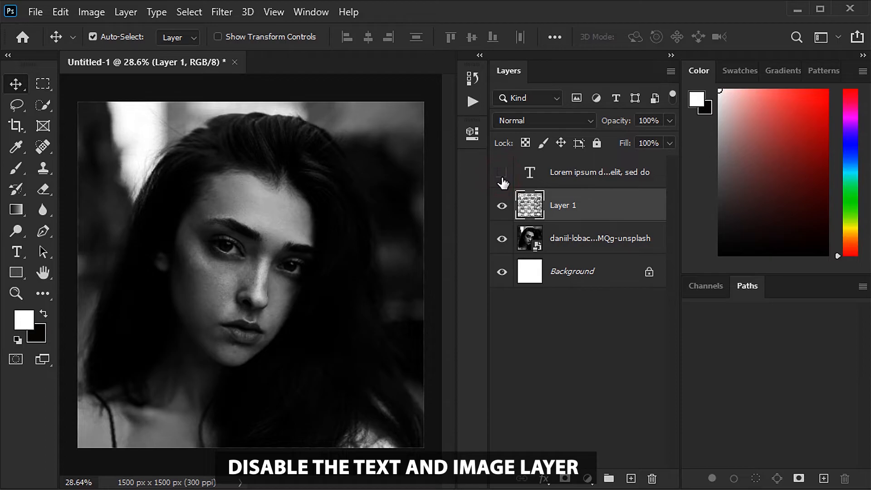
click(502, 237)
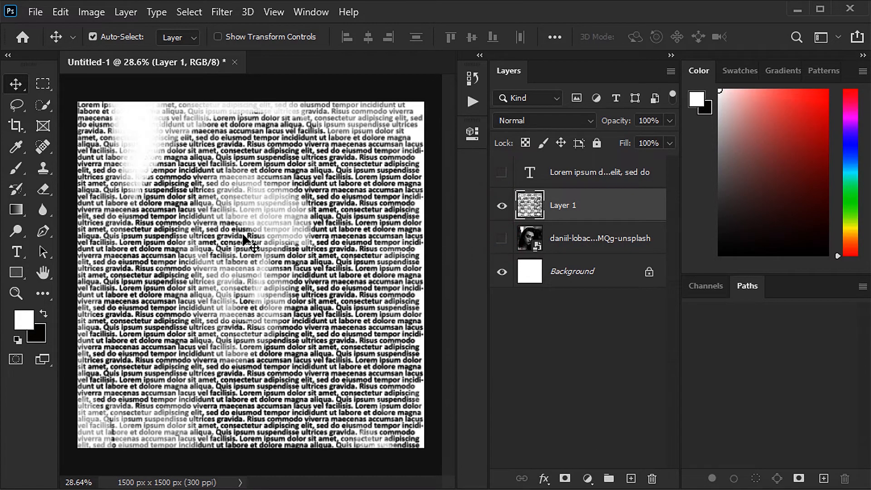
Step: Add a solid black (000000) color fill layer directly above the Background layer
click(571, 274)
click(598, 476)
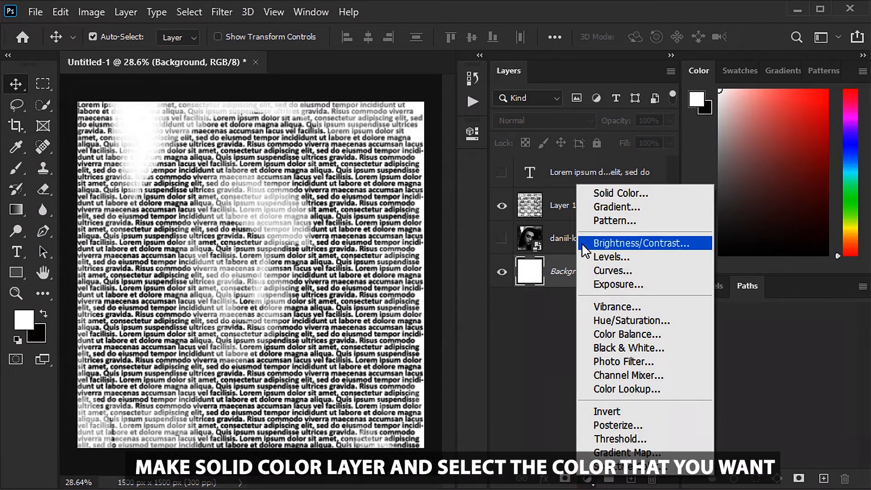
click(601, 191)
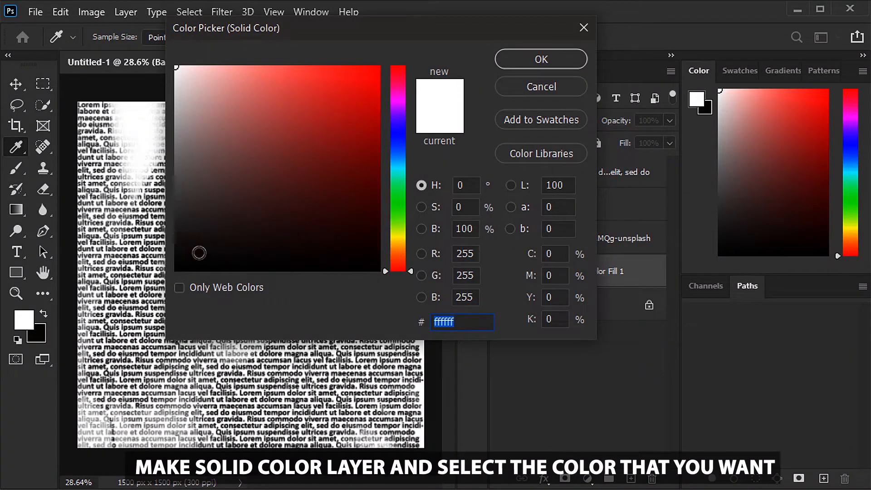
mouse_move(176, 269)
mouse_down()
mouse_move(181, 259)
mouse_move(173, 276)
mouse_up()
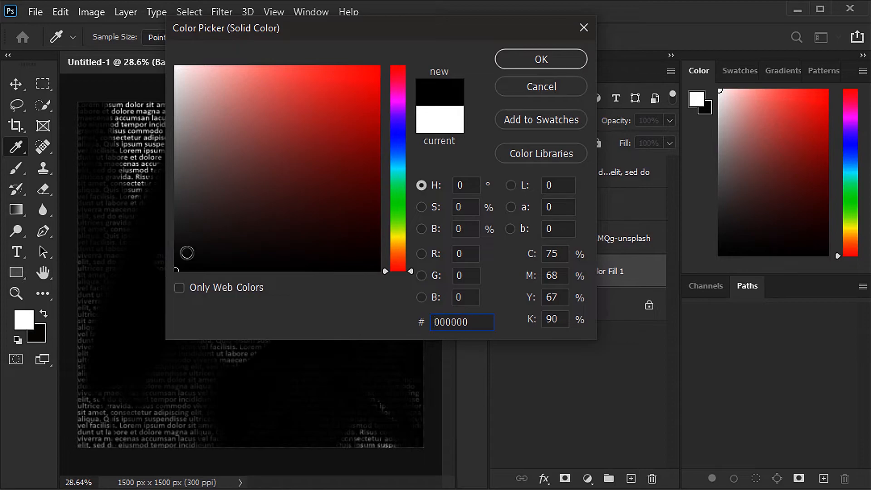
click(567, 56)
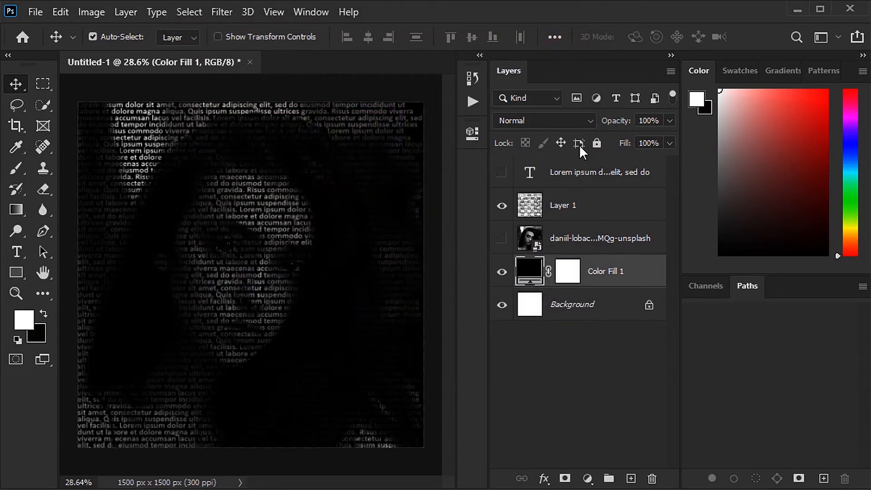
click(557, 376)
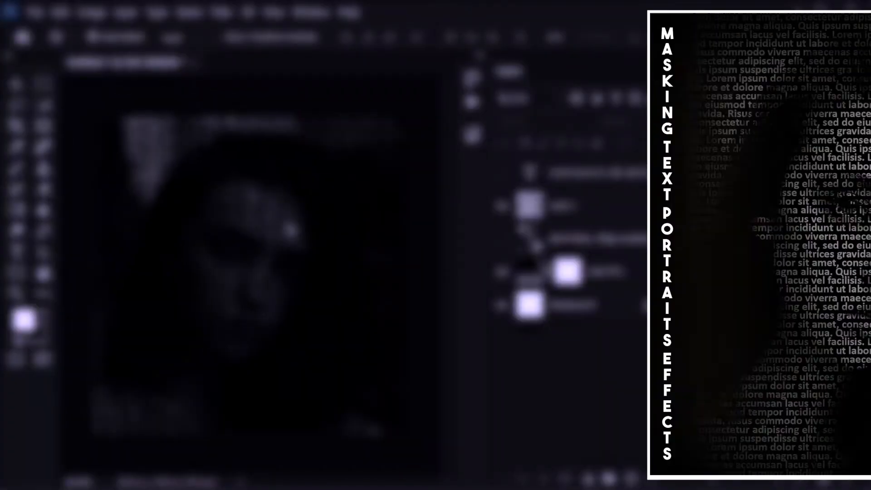